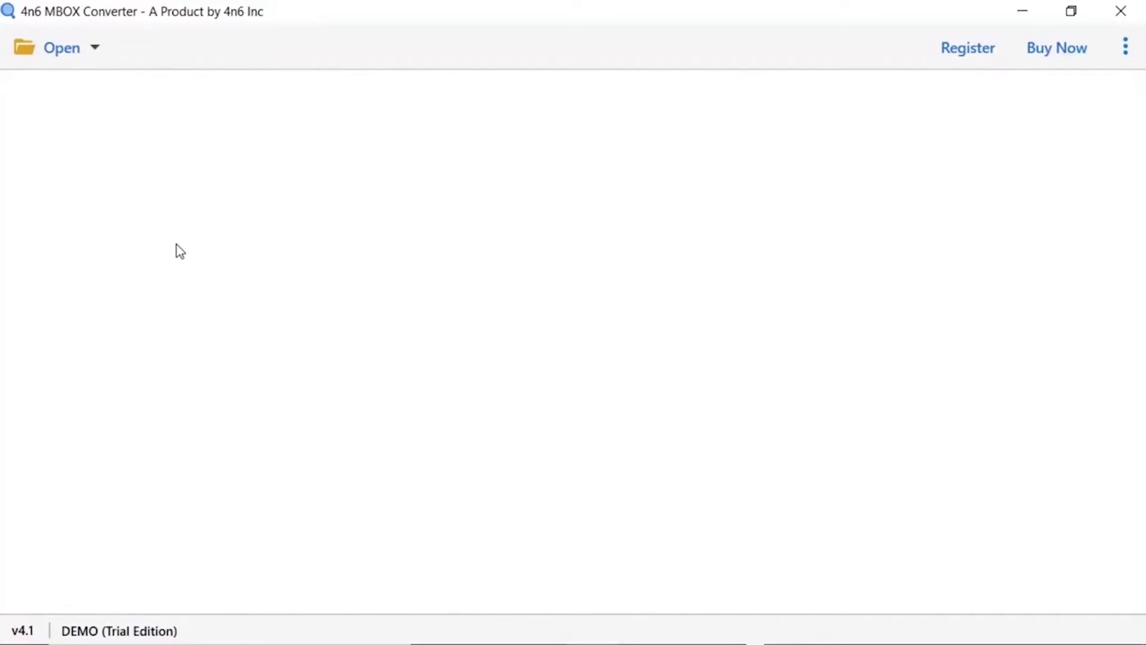
Show the Email Data Files > Google Takeout File submenu of the Open menu
left_click(81, 55)
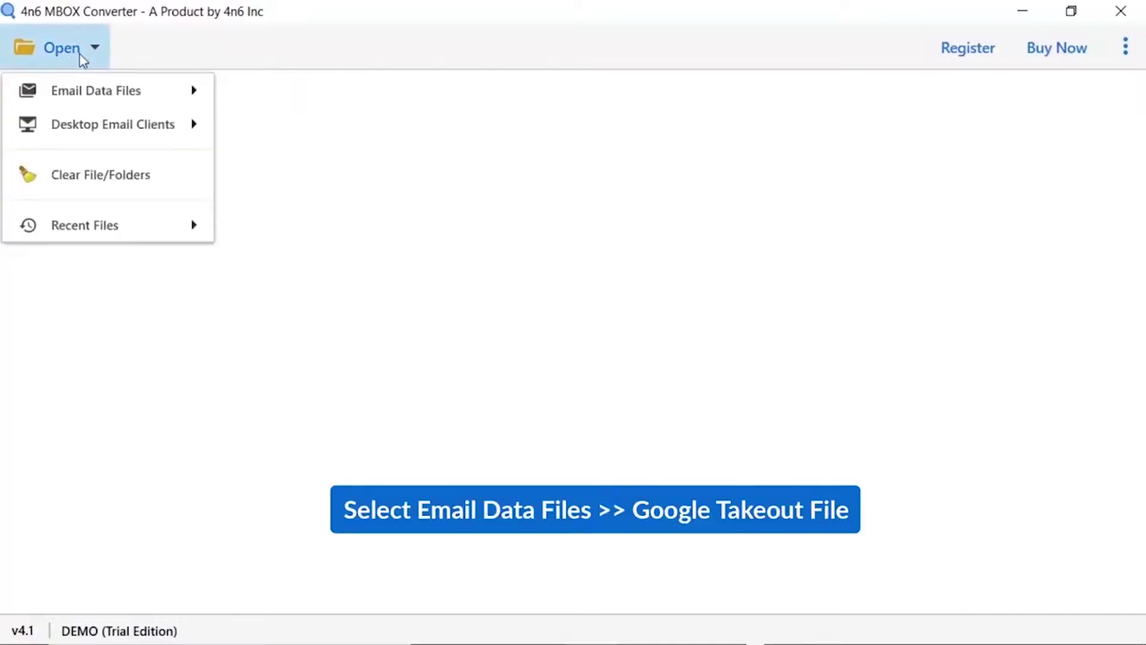
mouse_move(96, 91)
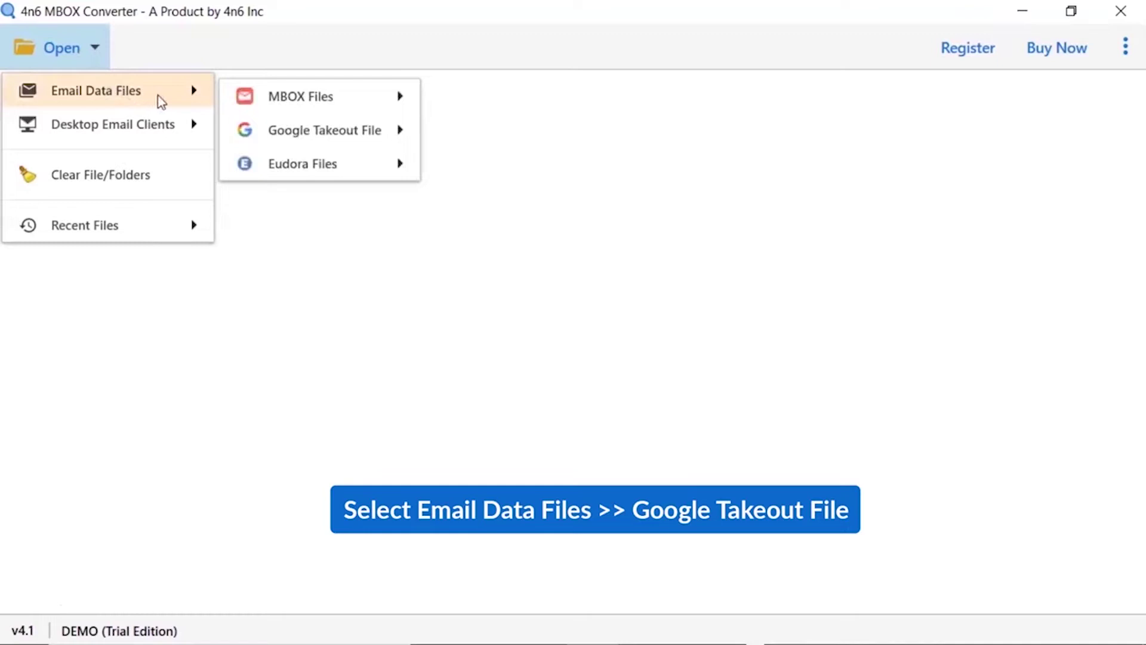
mouse_move(324, 130)
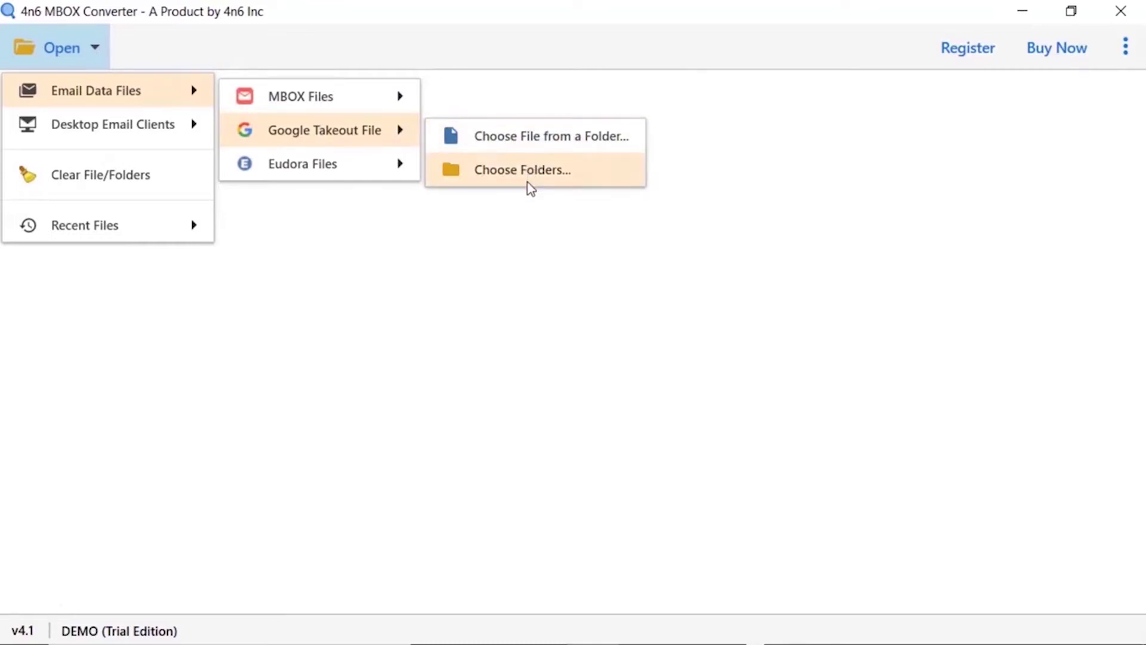
Load All mail Including Spam and Trash.mbox using the File from a Folder option
left_click(528, 143)
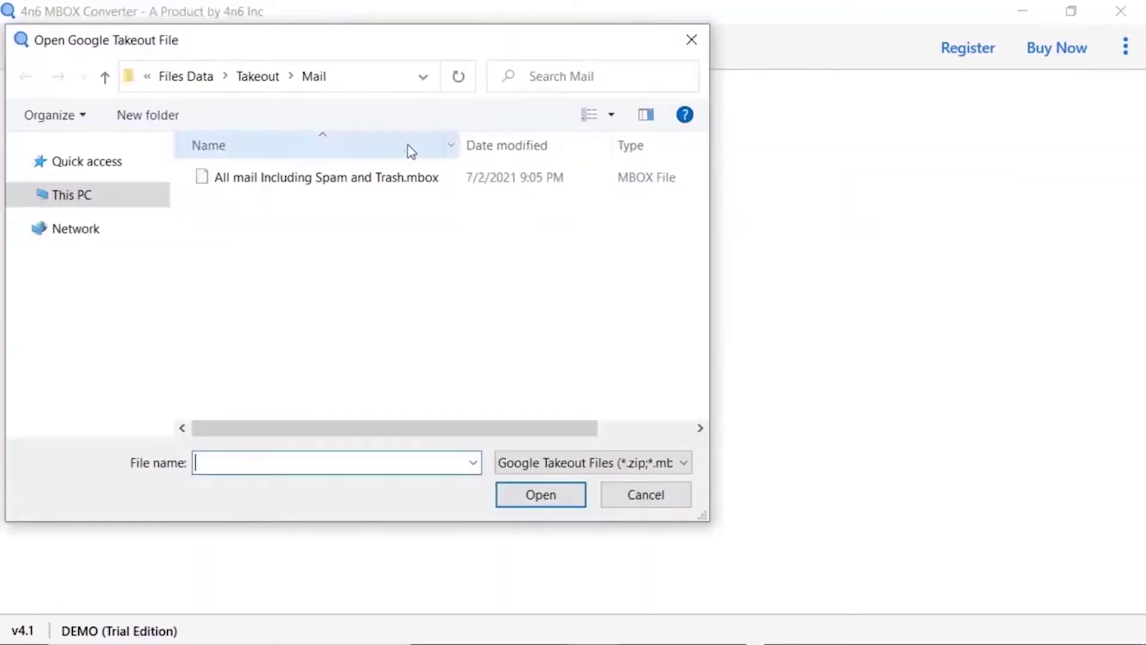
left_click(256, 180)
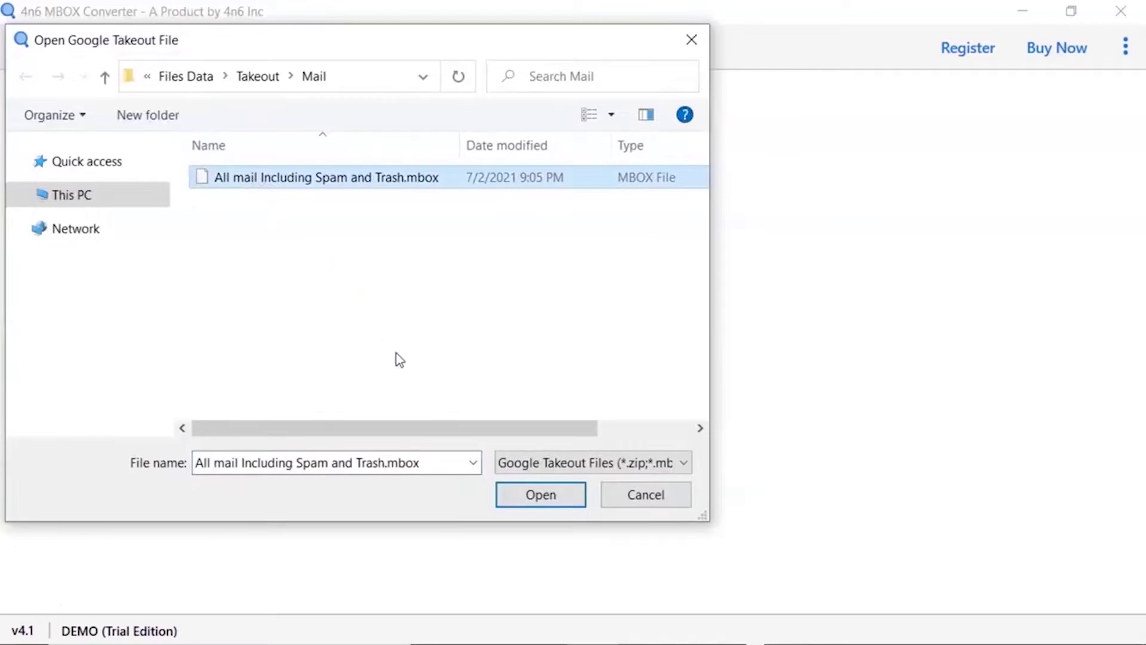
left_click(532, 500)
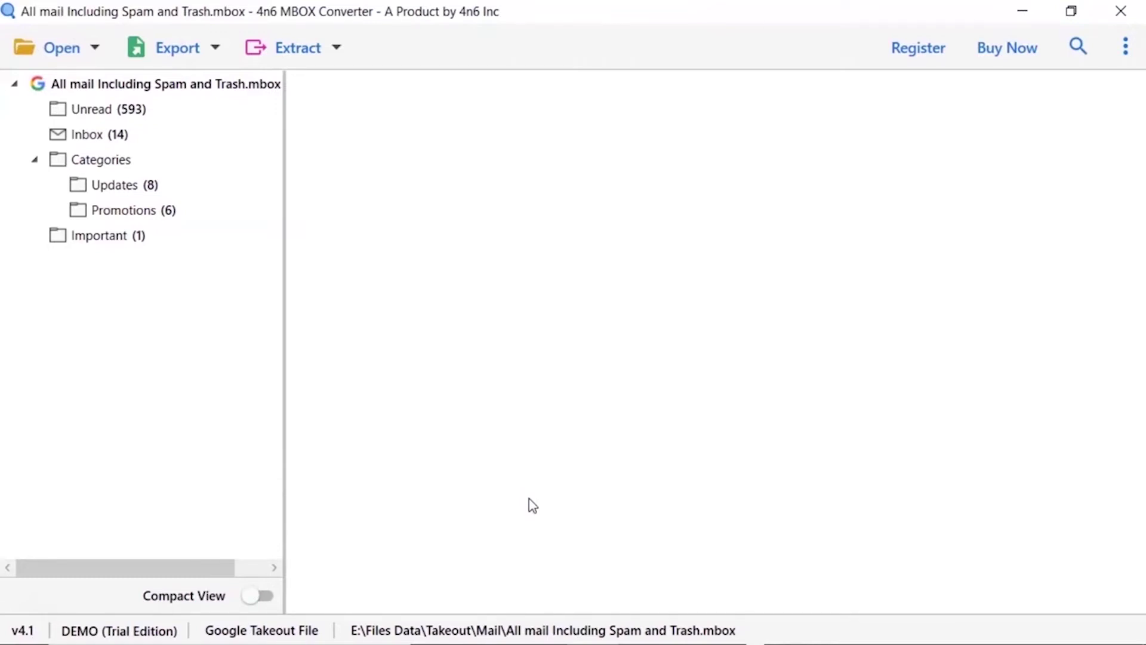
List the Inbox's 14 emails and preview Evernote's 'Double down on account security' message
left_click(102, 139)
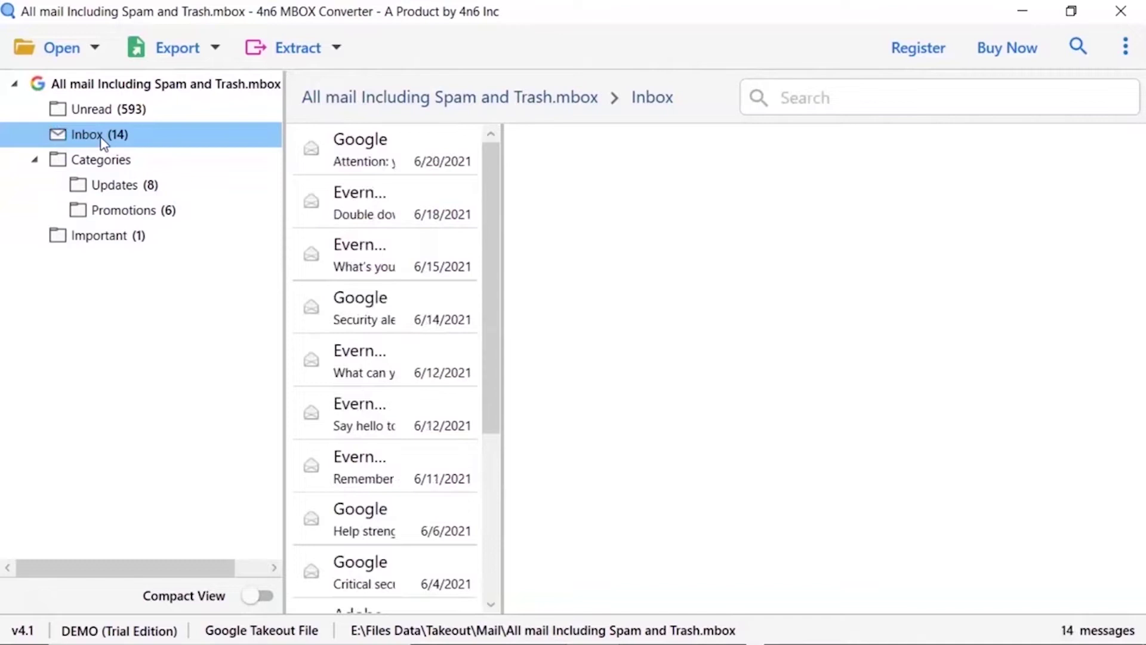
left_click(348, 206)
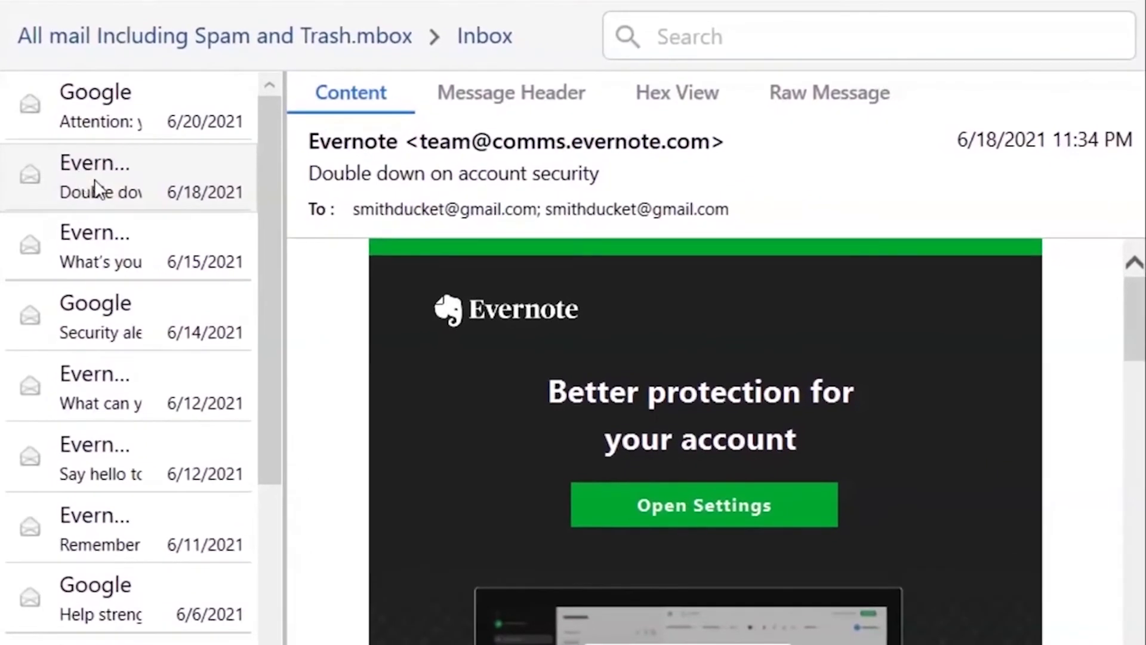
left_click(507, 105)
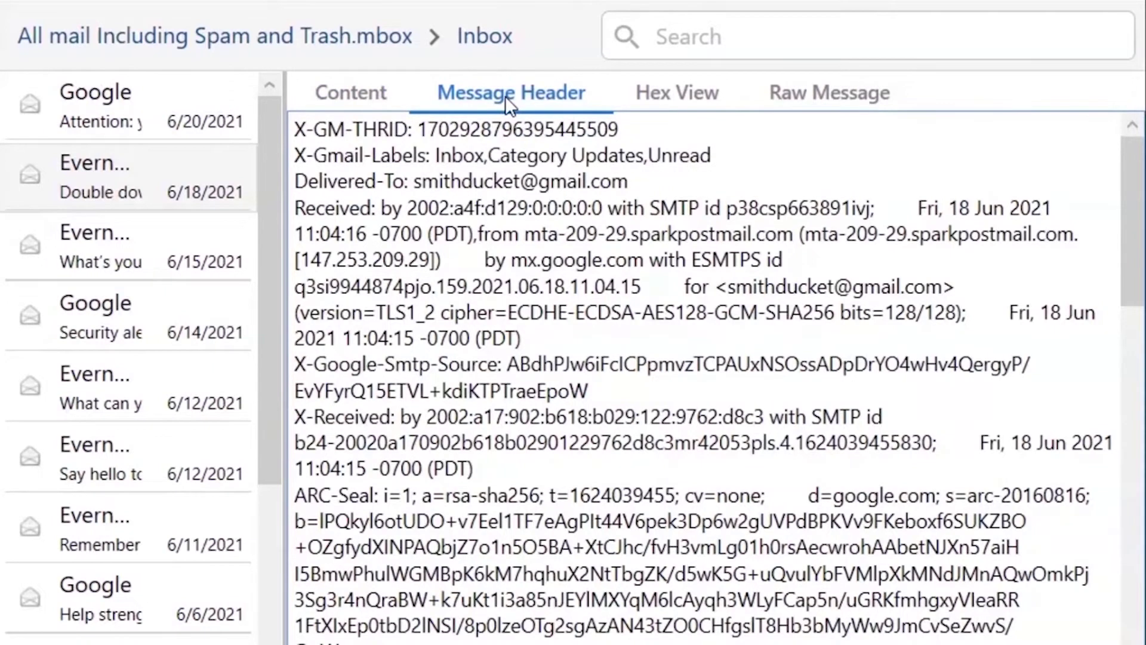
left_click(689, 93)
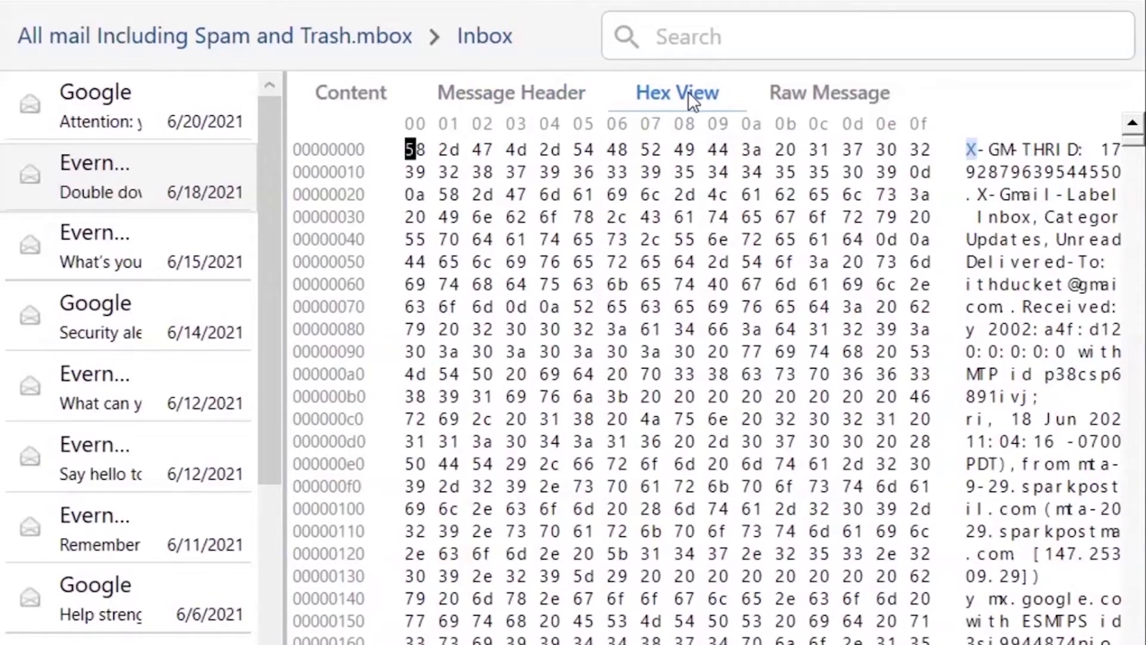
left_click(849, 103)
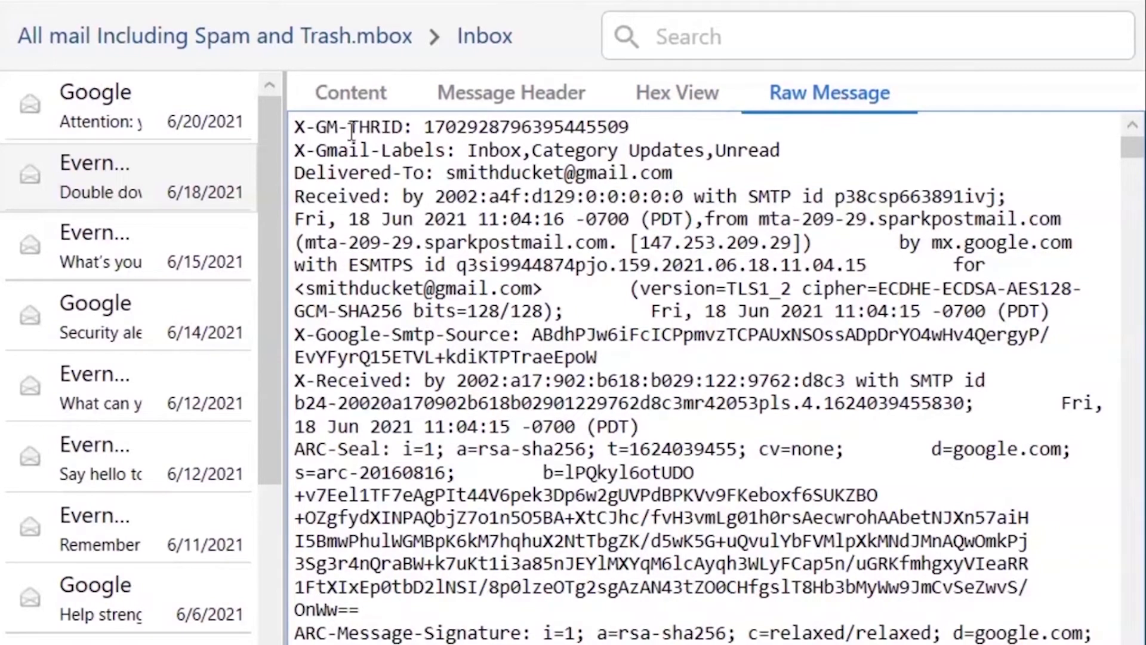
left_click(323, 102)
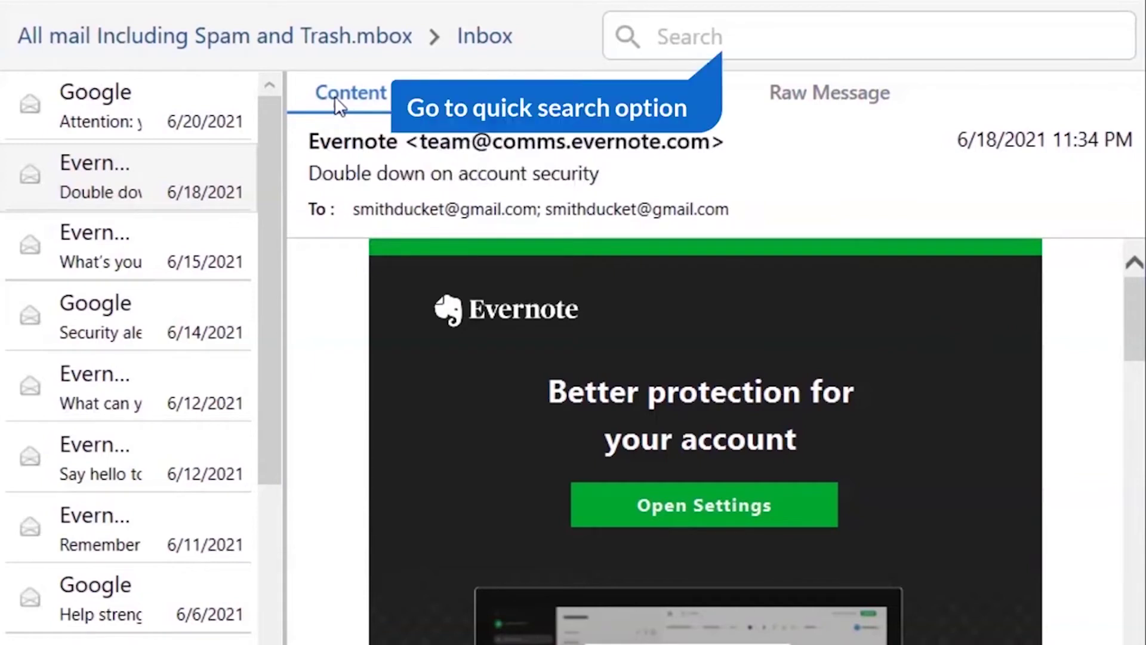
Search the Inbox for 'alert' and preview the June 14 Google Security alert email
left_click(667, 36)
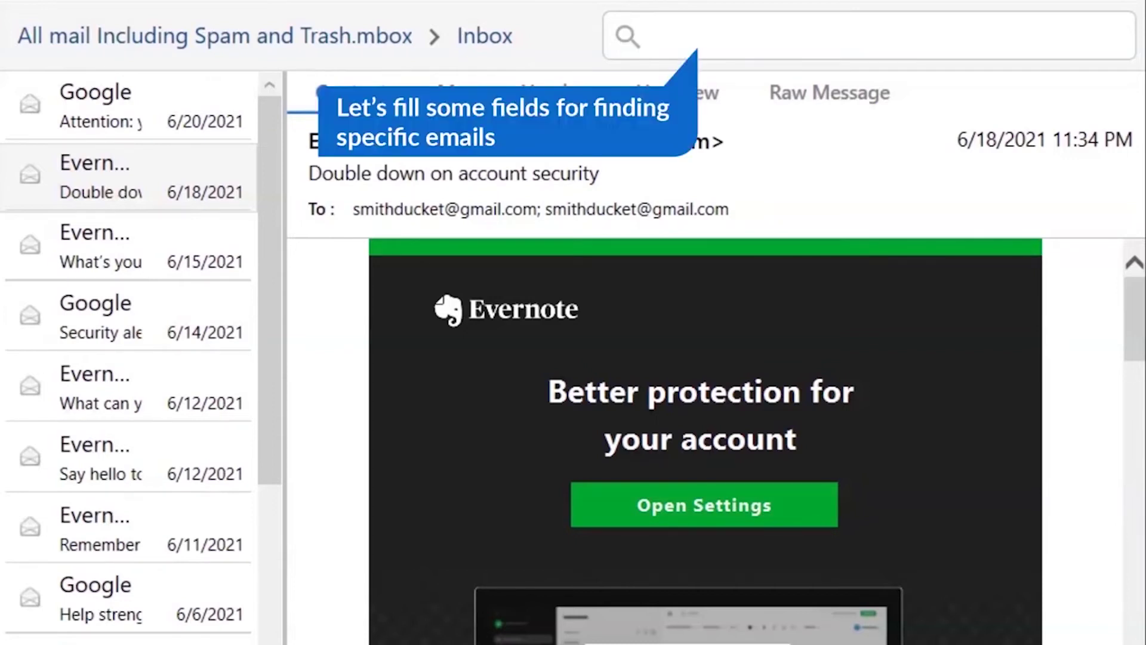
type("aler")
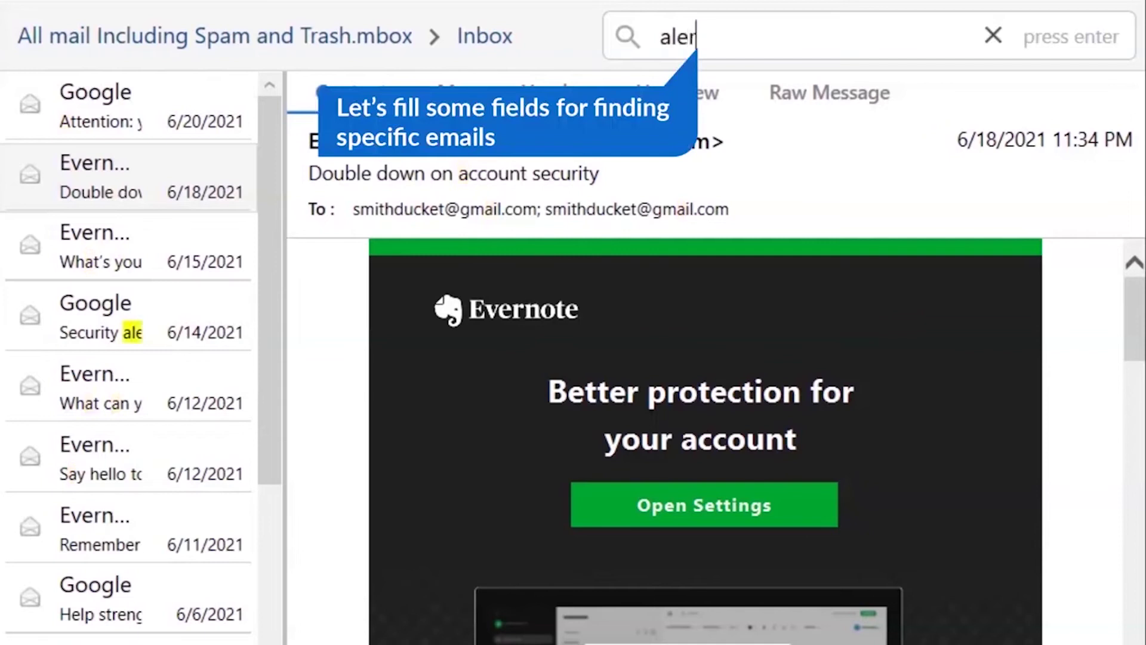
type("t")
key("Return")
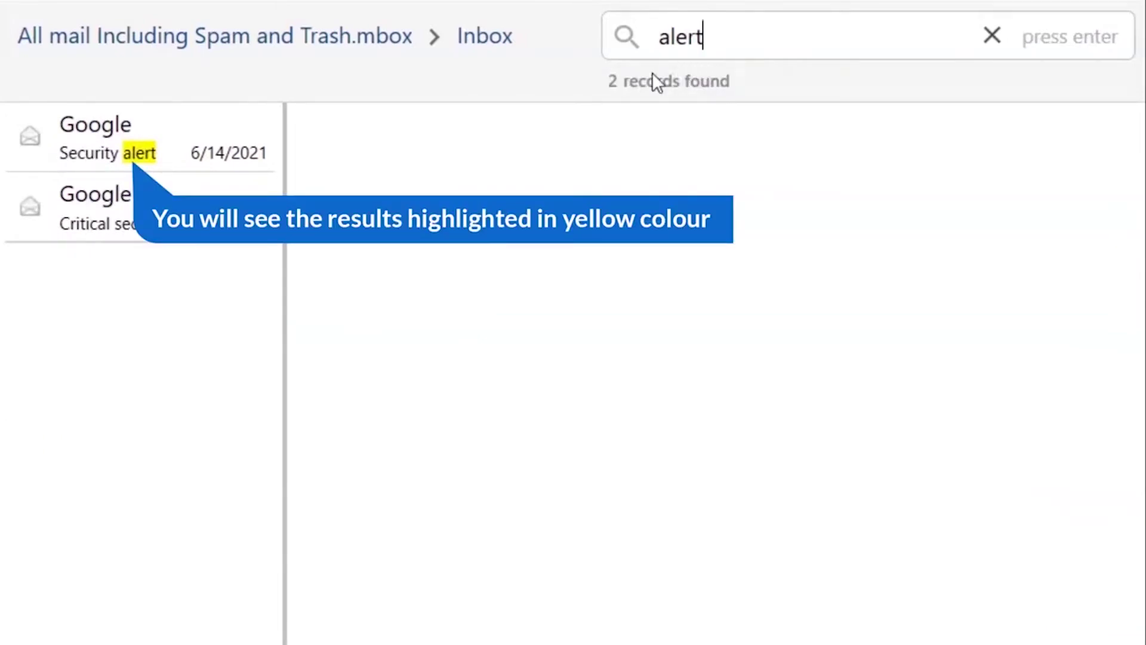
left_click(130, 136)
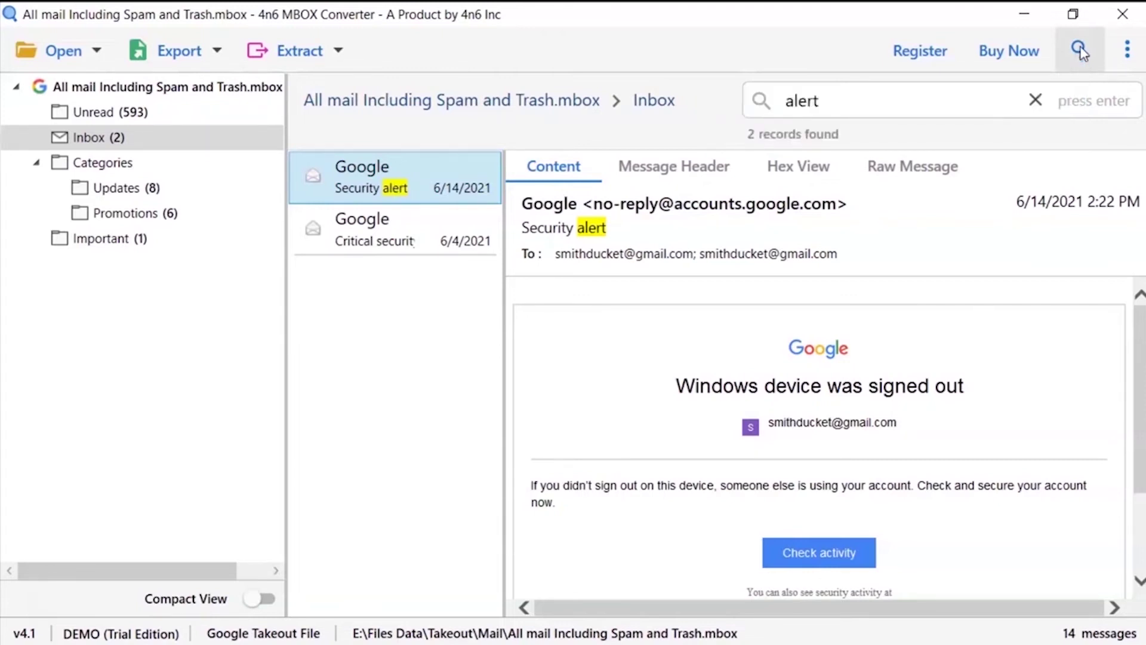
Open advanced search, tick Emails under Search In, and scroll through the email criteria
left_click(1080, 51)
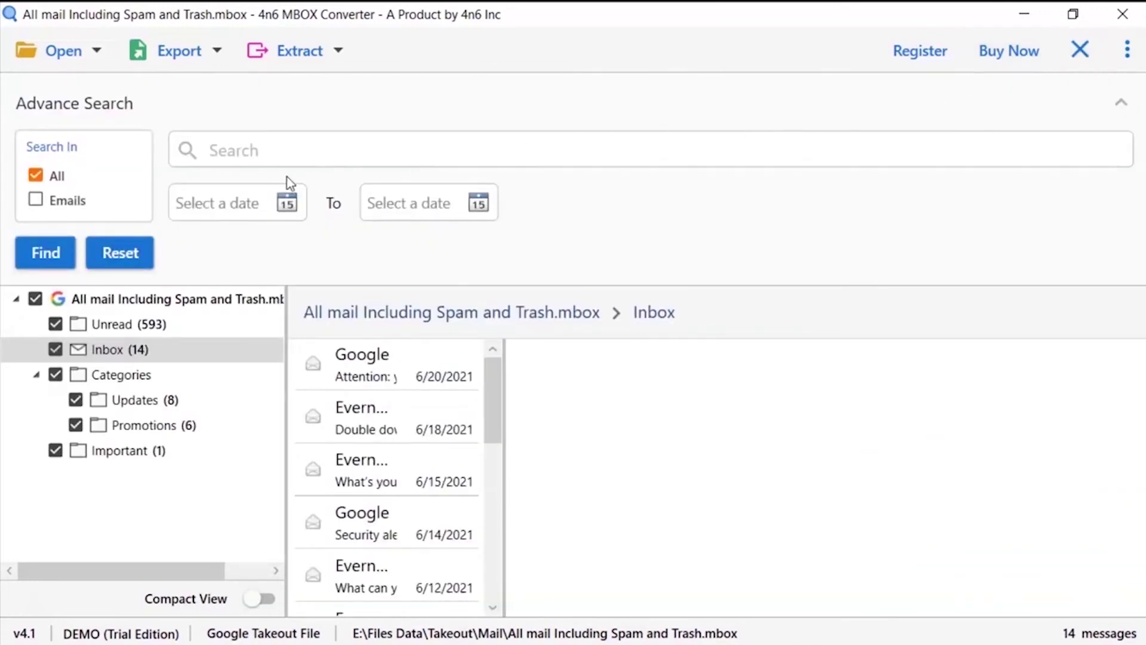
left_click(35, 201)
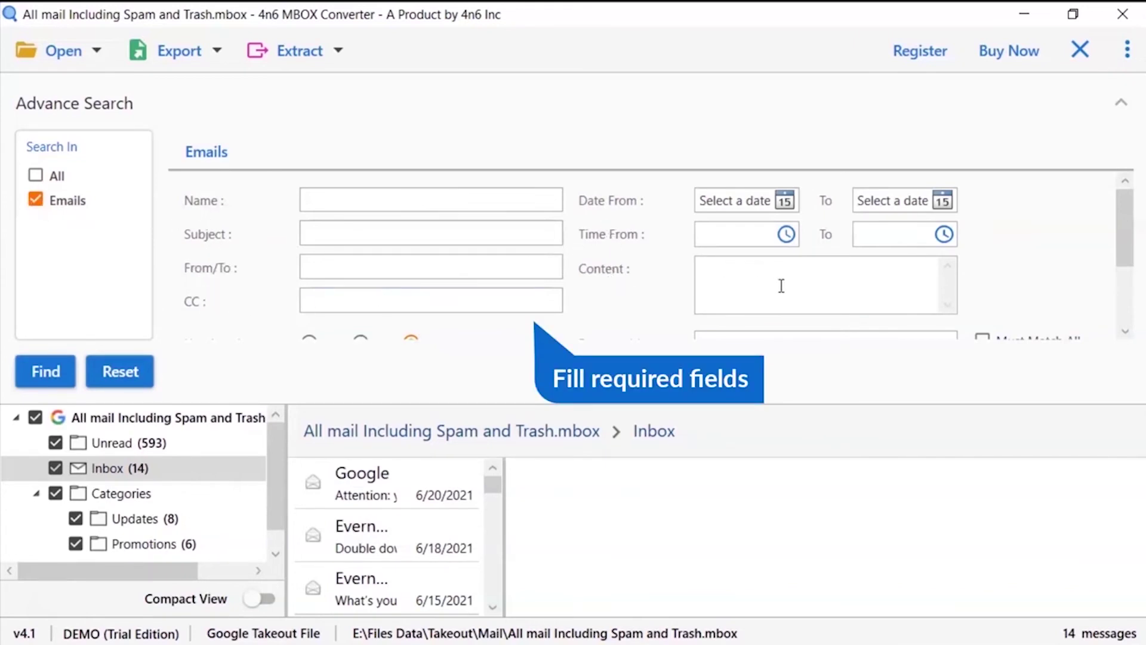
left_click_drag(1124, 226, 1126, 292)
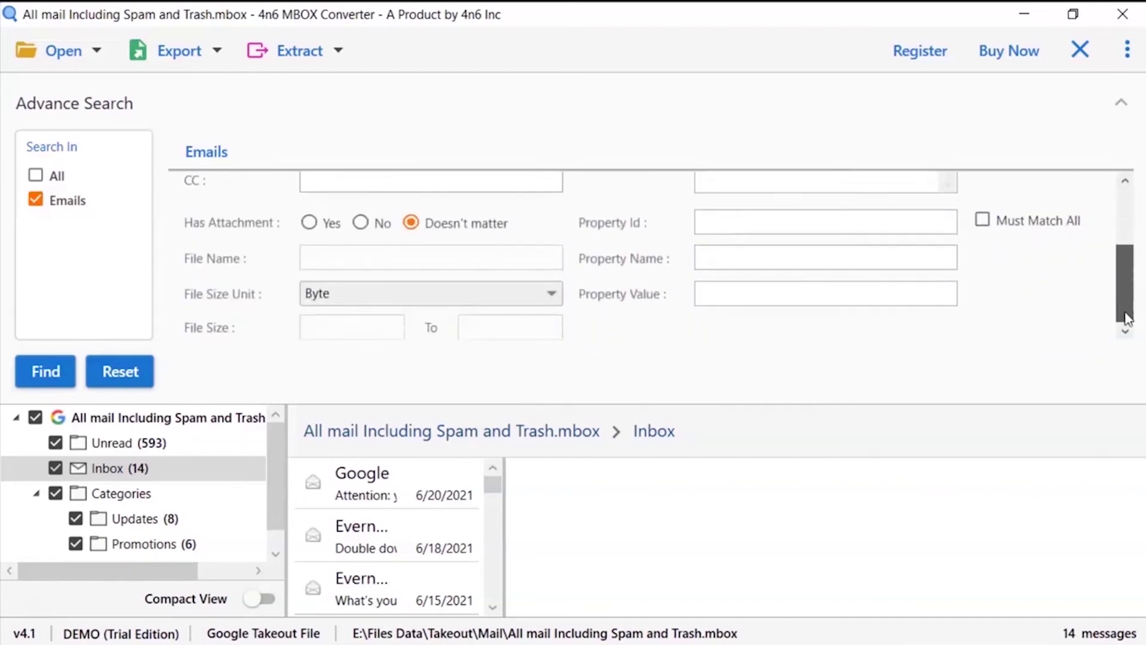
left_click_drag(1126, 280, 1120, 212)
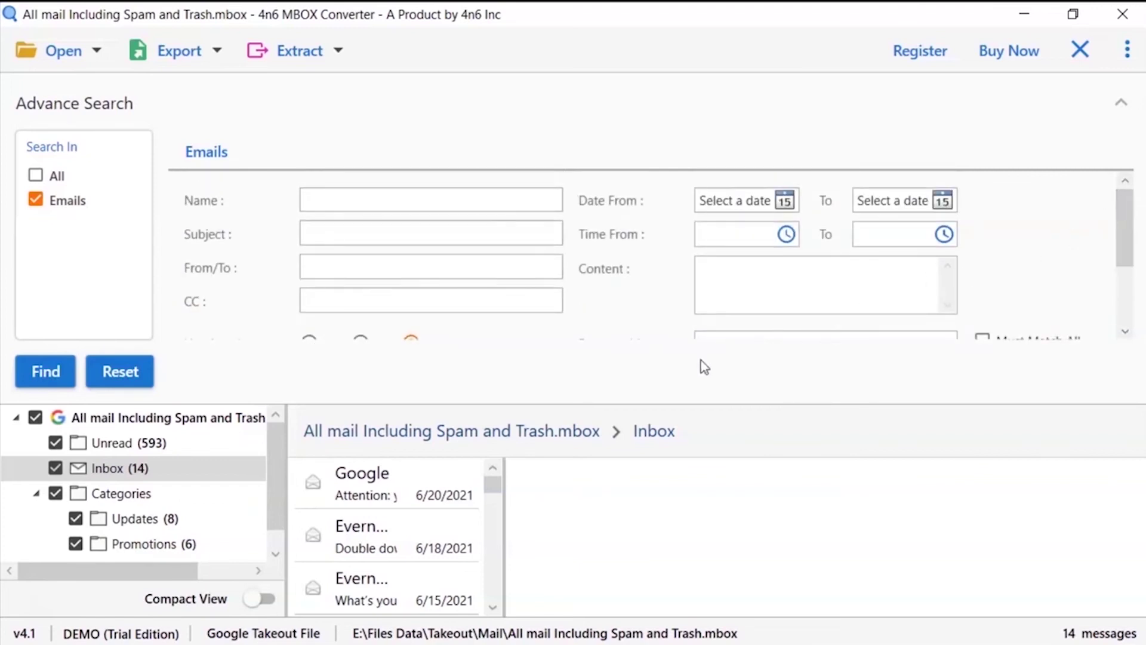
left_click(55, 468)
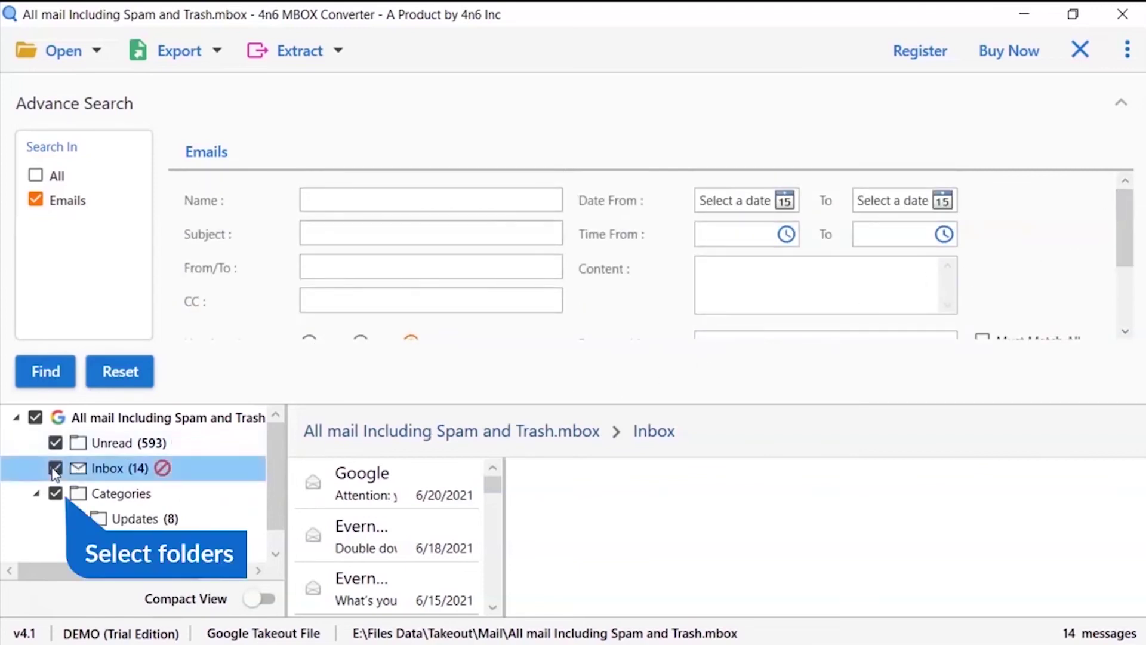
left_click(55, 493)
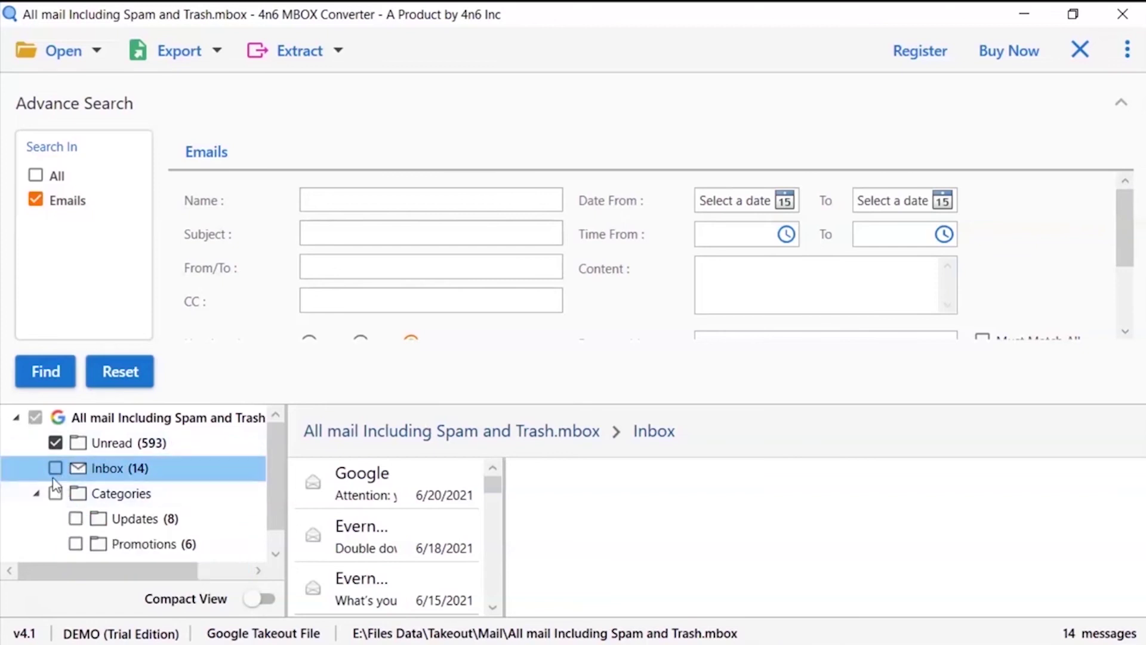
left_click(55, 468)
left_click(55, 493)
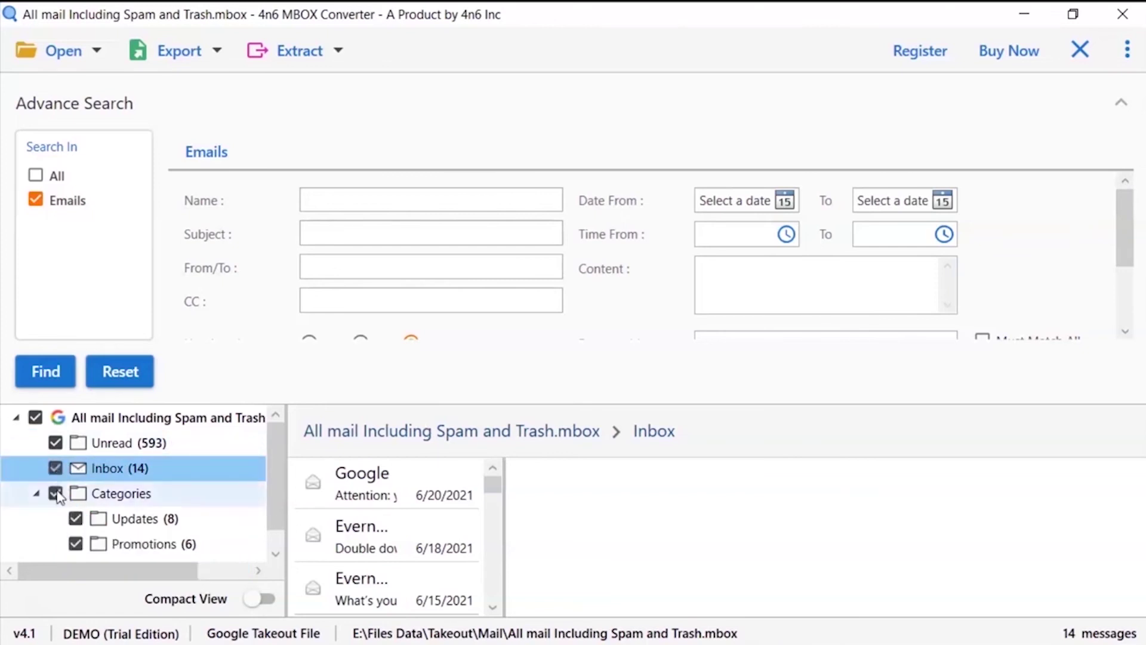
left_click(49, 376)
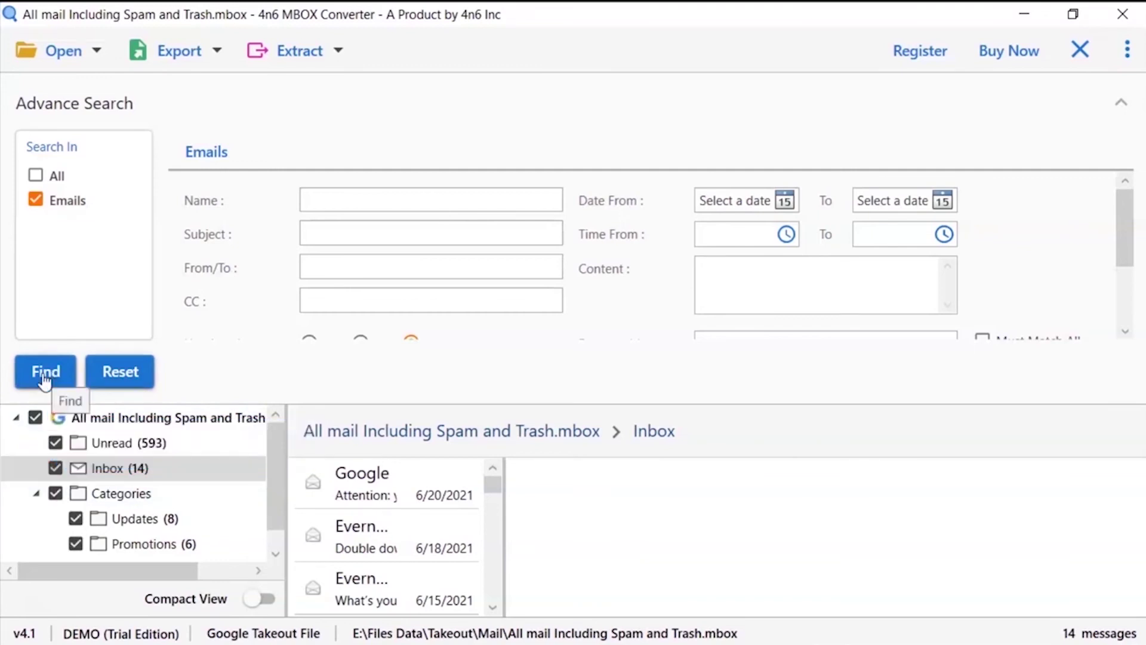
Preview the first Google email in the list, the June 20 storage-almost-full warning
left_click(373, 486)
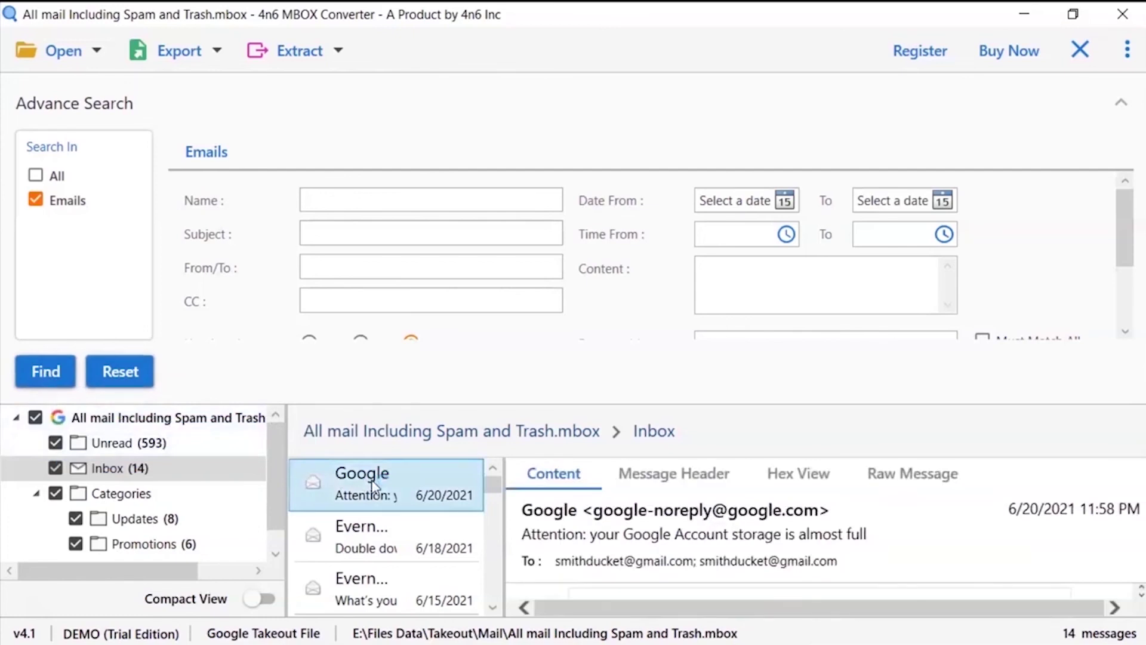